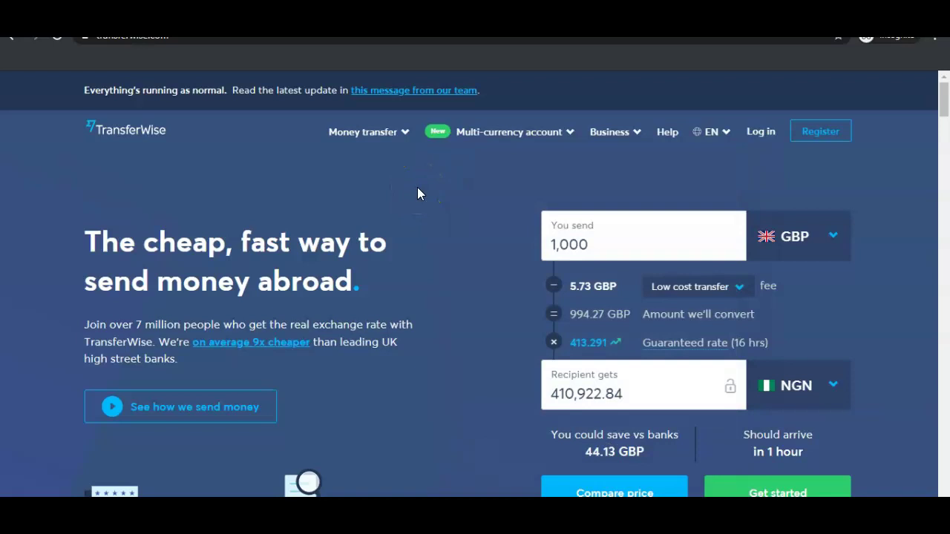
- Open the personal registration form and enter the sign-up email address
click(820, 133)
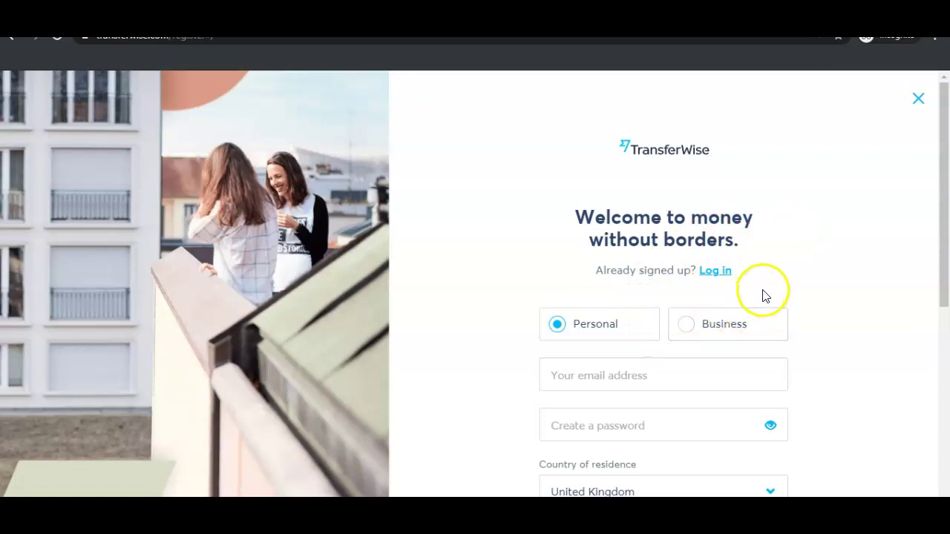
scroll(765, 294, down, 3)
scroll(766, 294, up, 2)
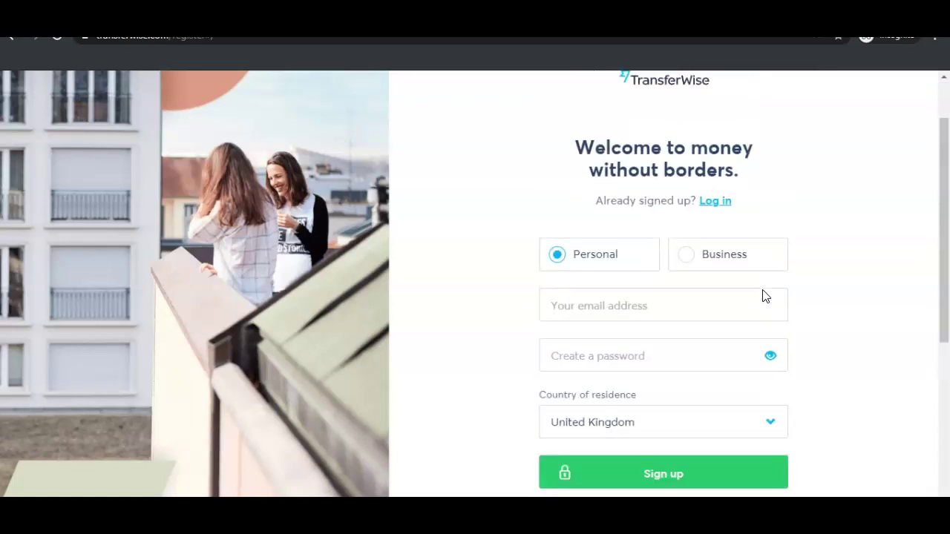
scroll(713, 312, up, 1)
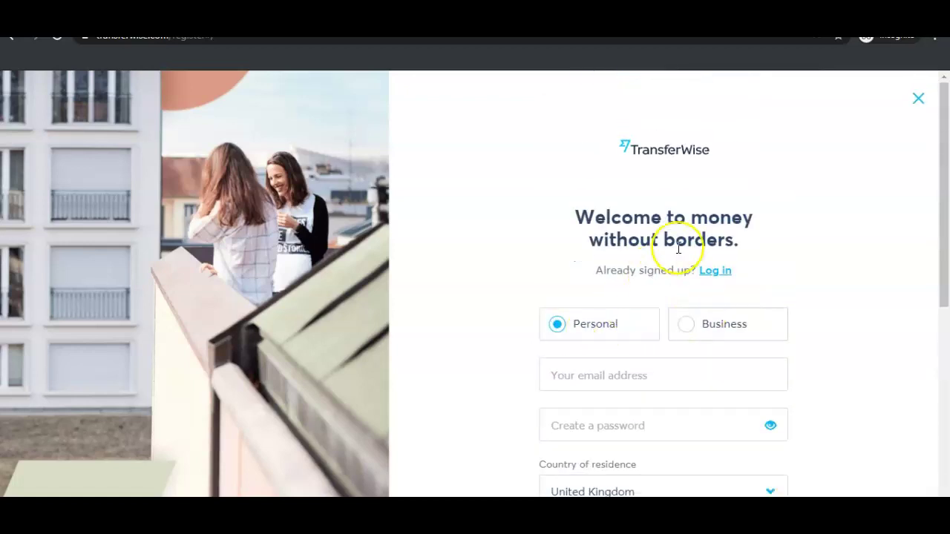
scroll(679, 238, down, 1)
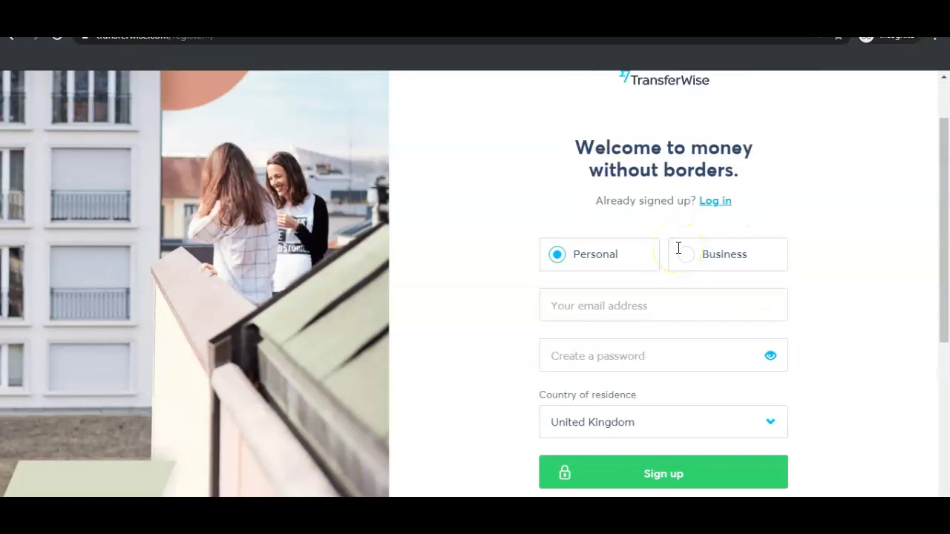
scroll(679, 248, up, 1)
scroll(679, 248, down, 2)
scroll(678, 247, up, 1)
click(663, 297)
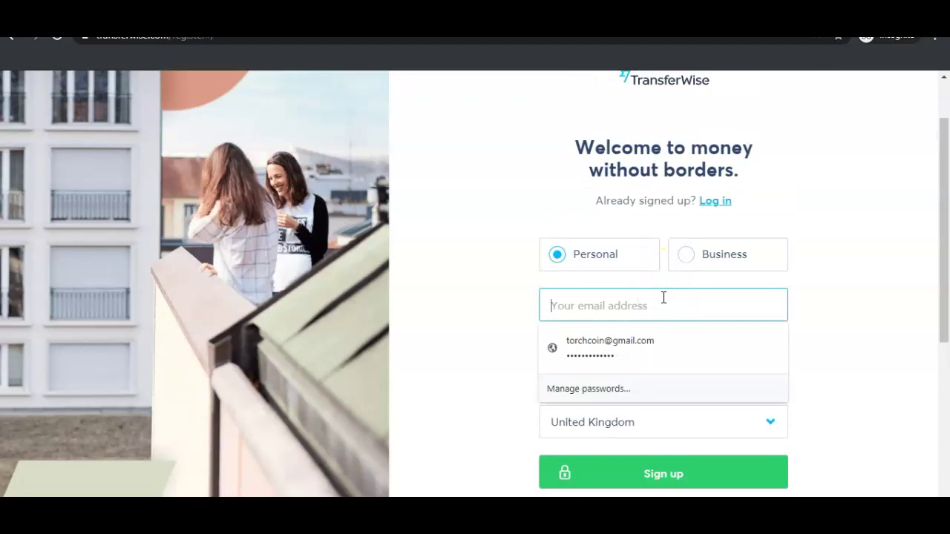
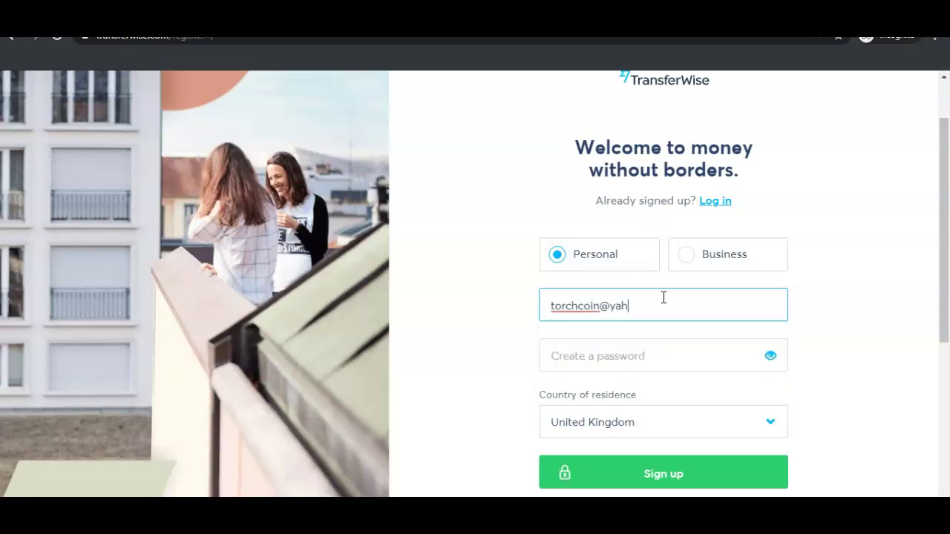
- Create a secure password for the new account
click(660, 360)
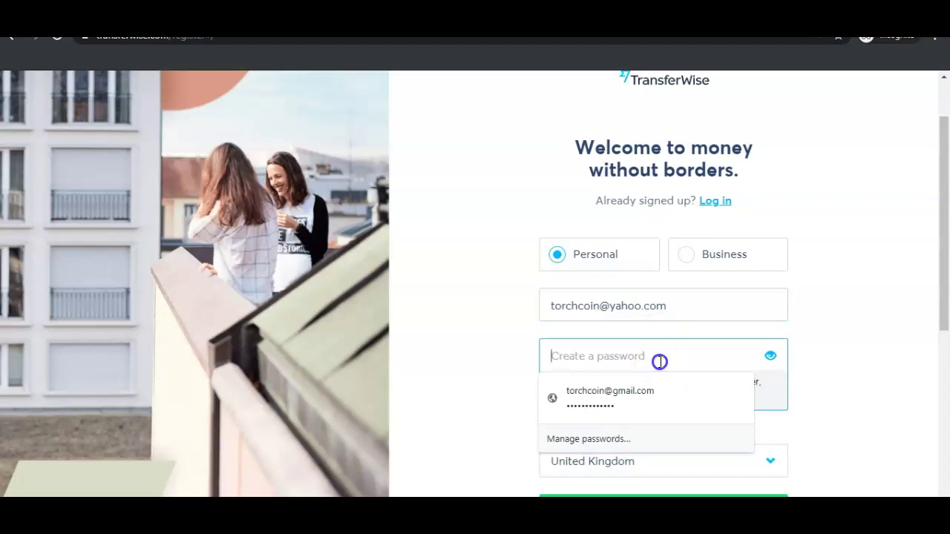
click(661, 362)
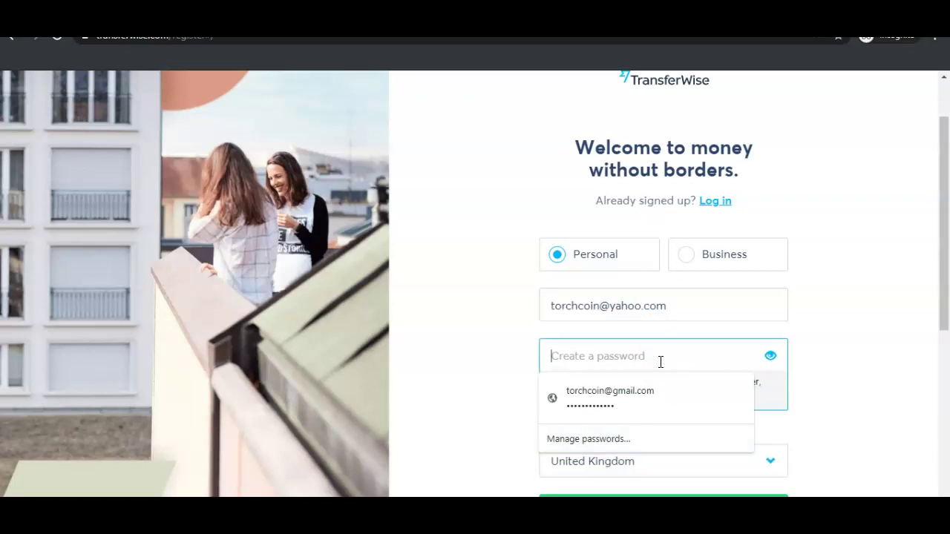
click(668, 358)
text(••••••)
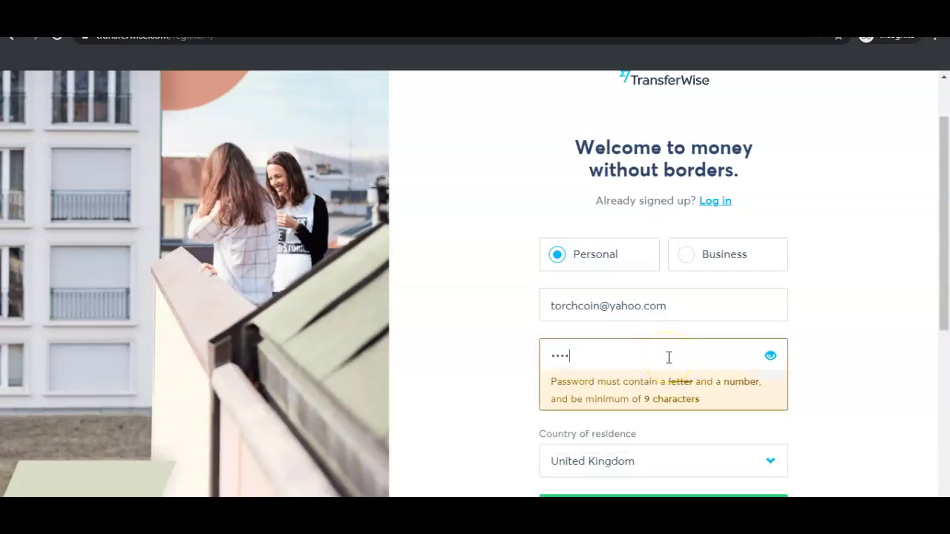
text(••••••)
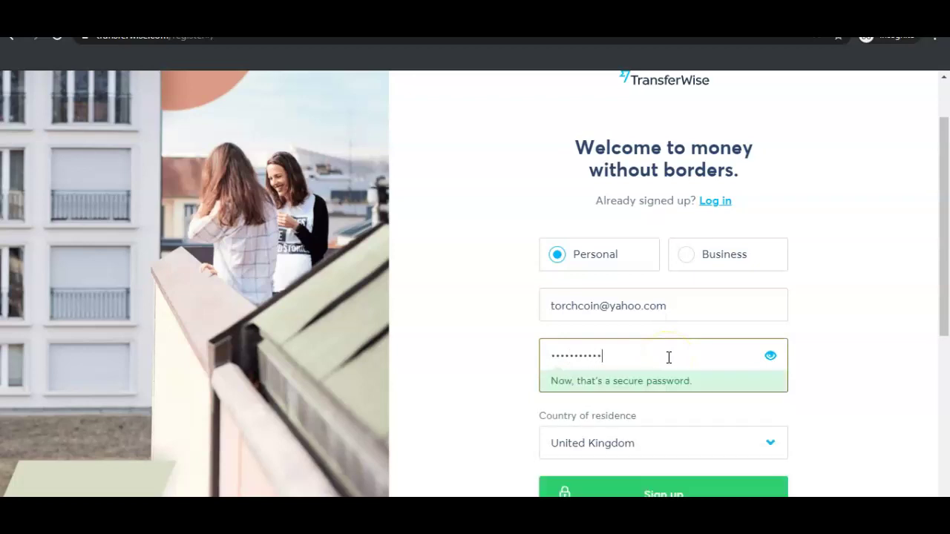
text(•)
click(889, 335)
- Choose Nigeria as country of residence and submit the sign-up form
scroll(887, 333, down, 1)
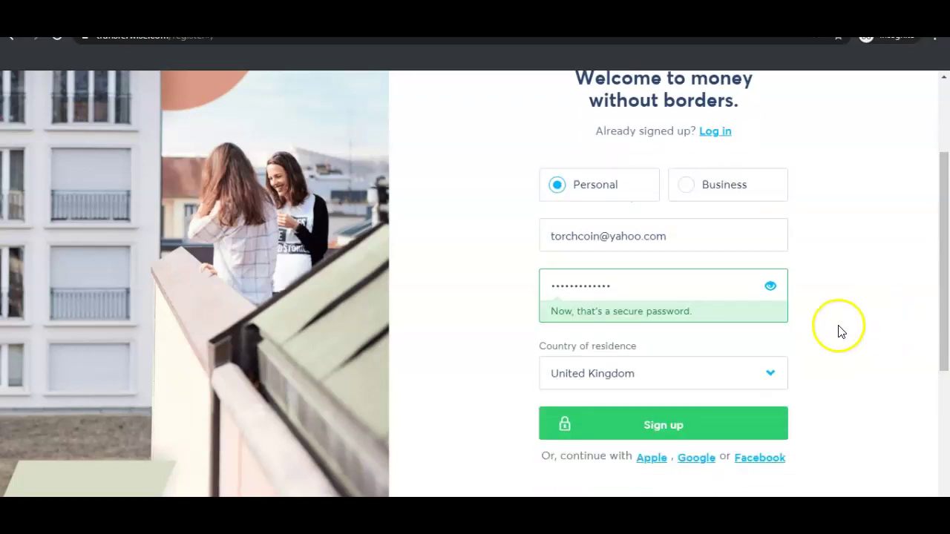
scroll(859, 240, down, 1)
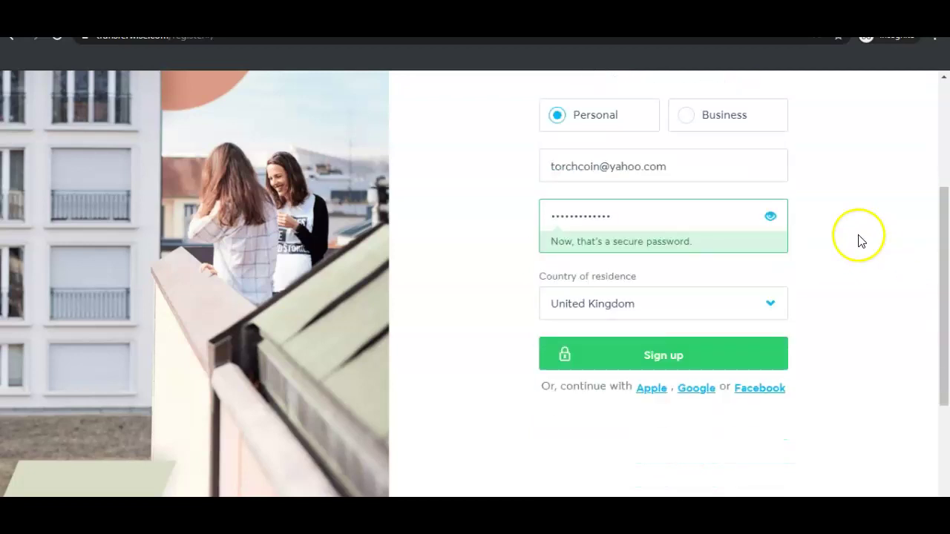
click(769, 304)
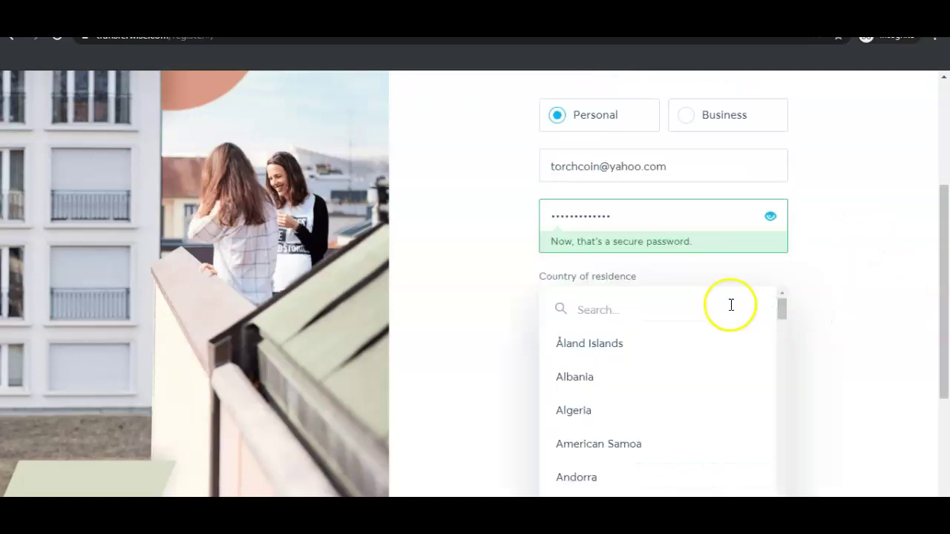
text(niger)
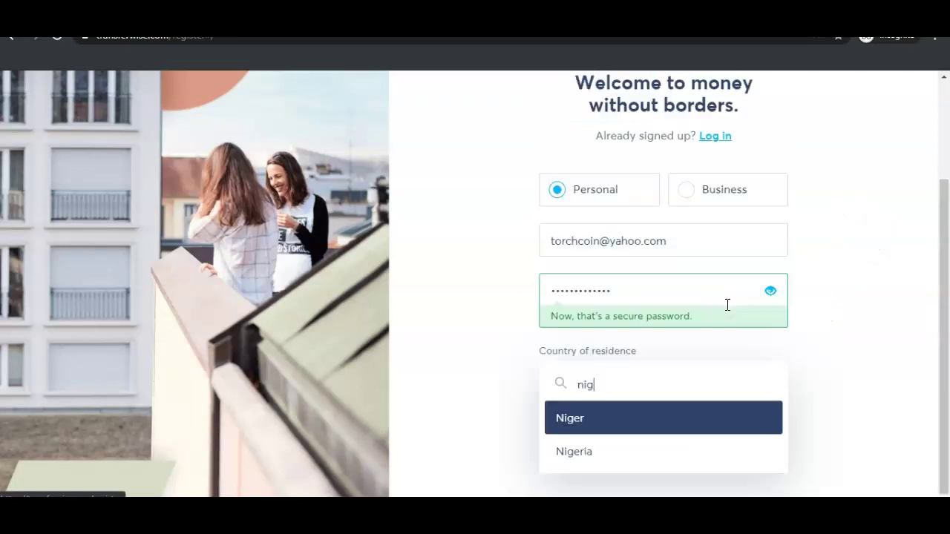
click(565, 453)
scroll(869, 161, up, 1)
scroll(874, 163, down, 1)
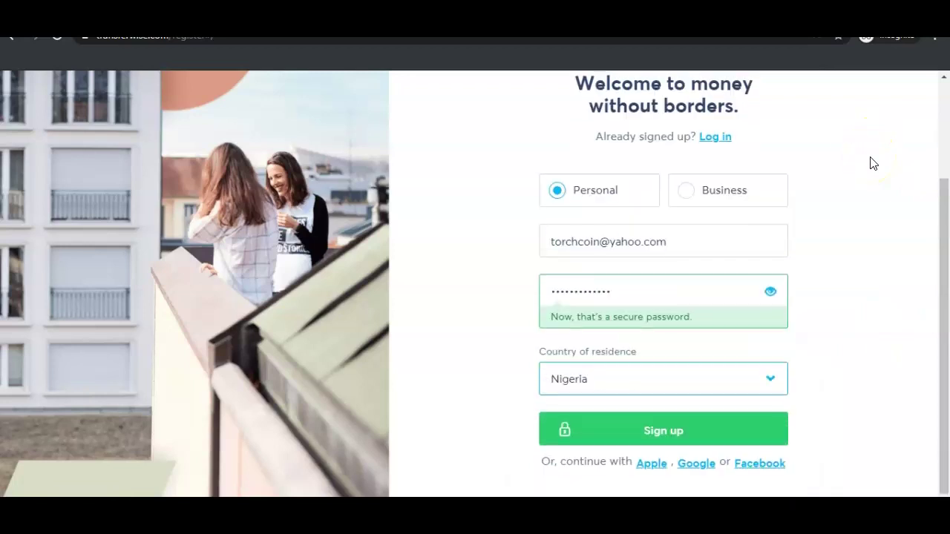
click(664, 429)
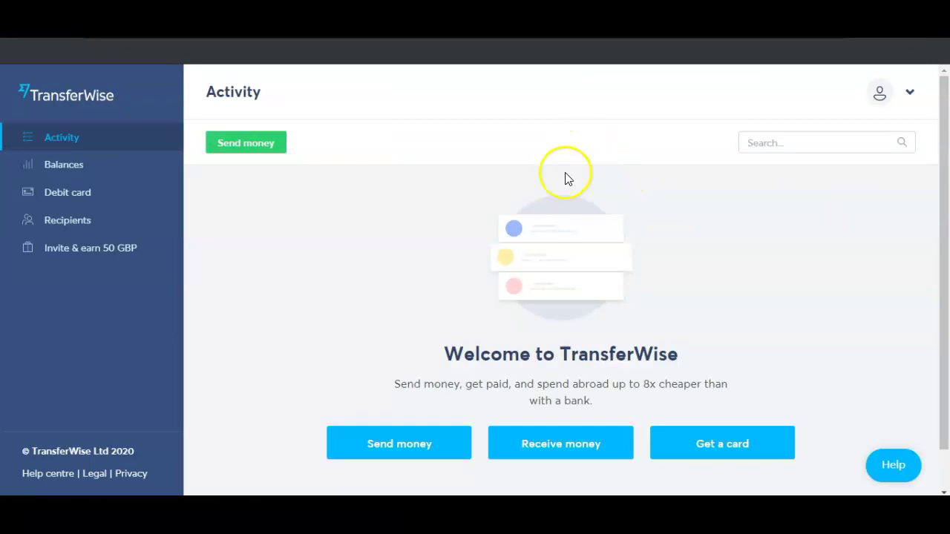
- Look over the Activity welcome screen's send money, receive money and card options
scroll(657, 193, down, 1)
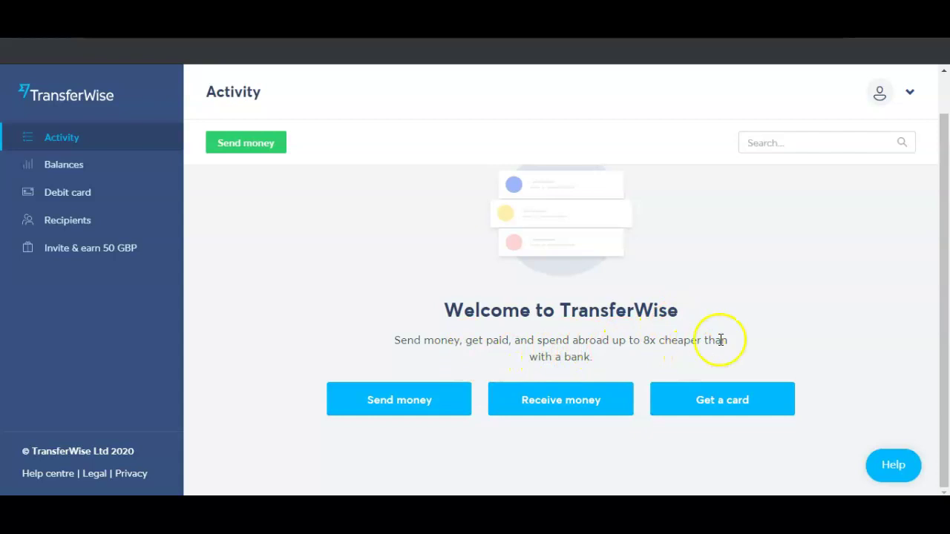
click(568, 404)
scroll(718, 206, up, 1)
scroll(717, 206, up, 1)
scroll(718, 206, down, 1)
scroll(718, 205, up, 1)
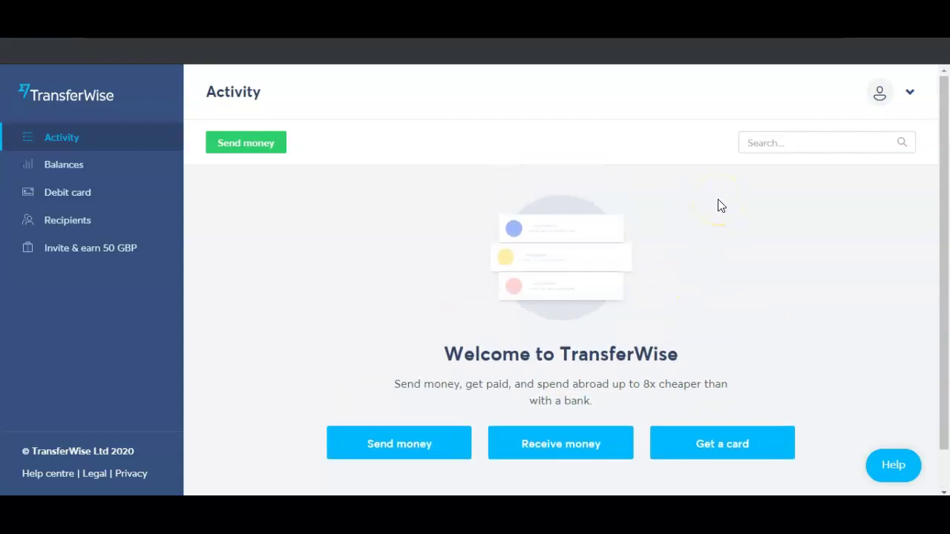
scroll(696, 258, down, 1)
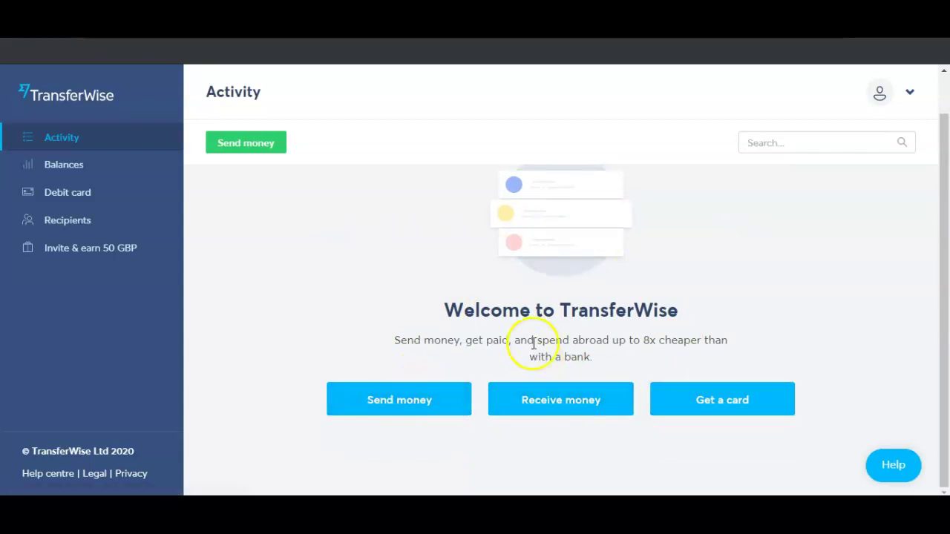
- Pick Receive money, then 'I'm a personal user' to reach Create your personal profile
click(565, 403)
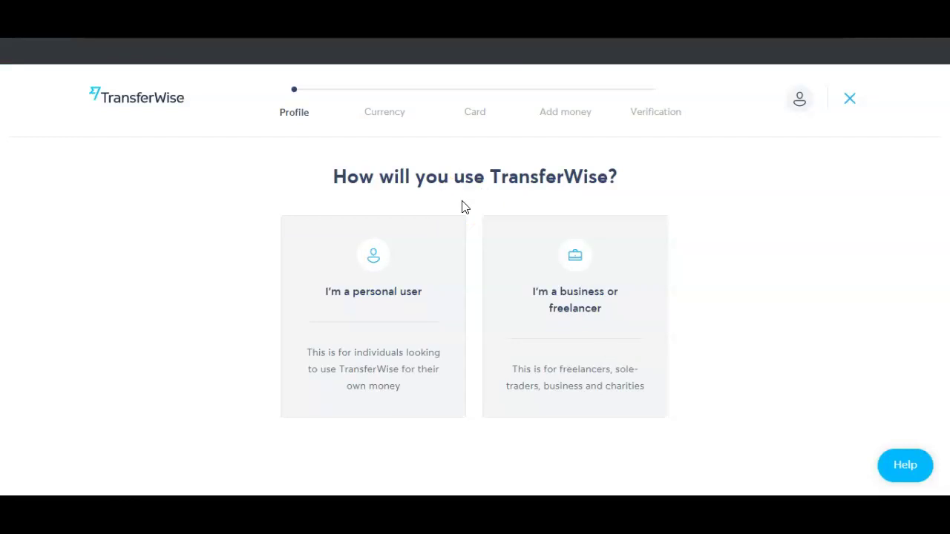
click(366, 239)
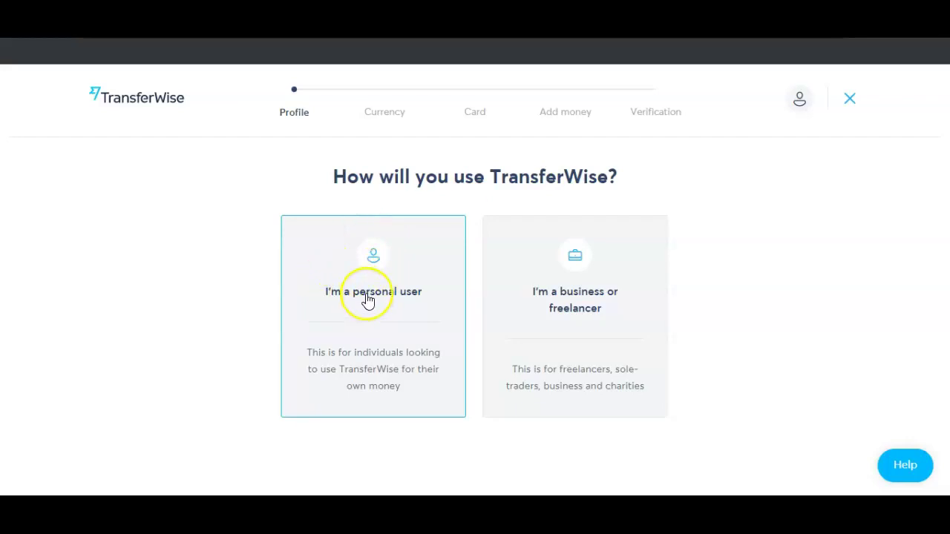
click(538, 261)
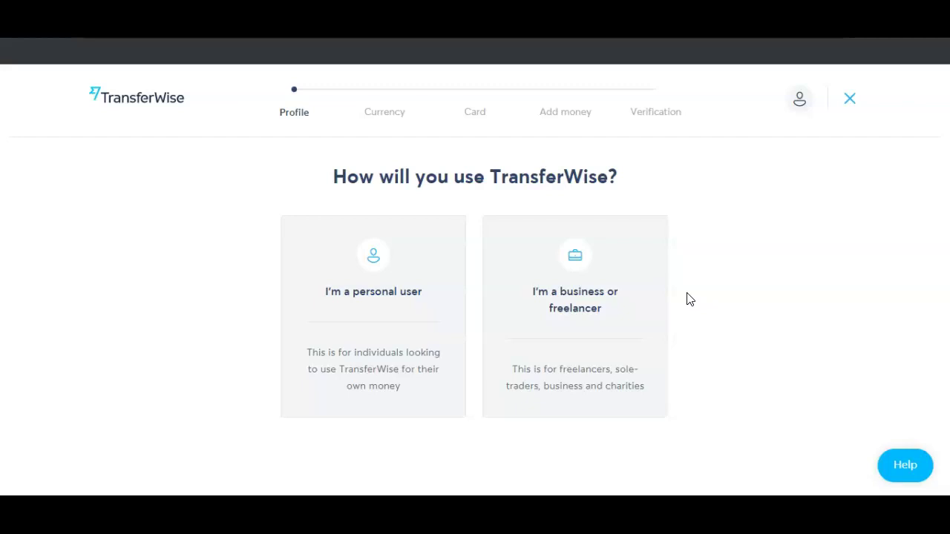
click(704, 288)
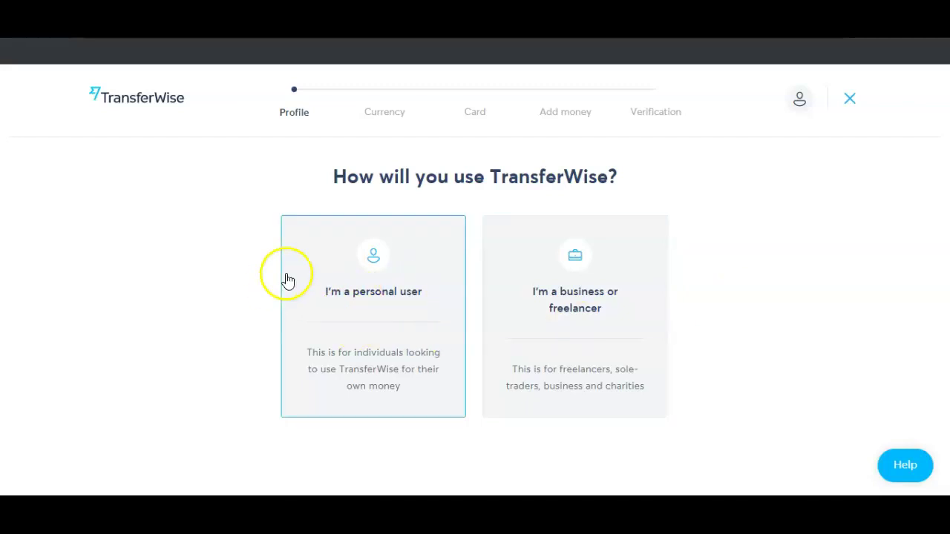
click(376, 276)
click(387, 259)
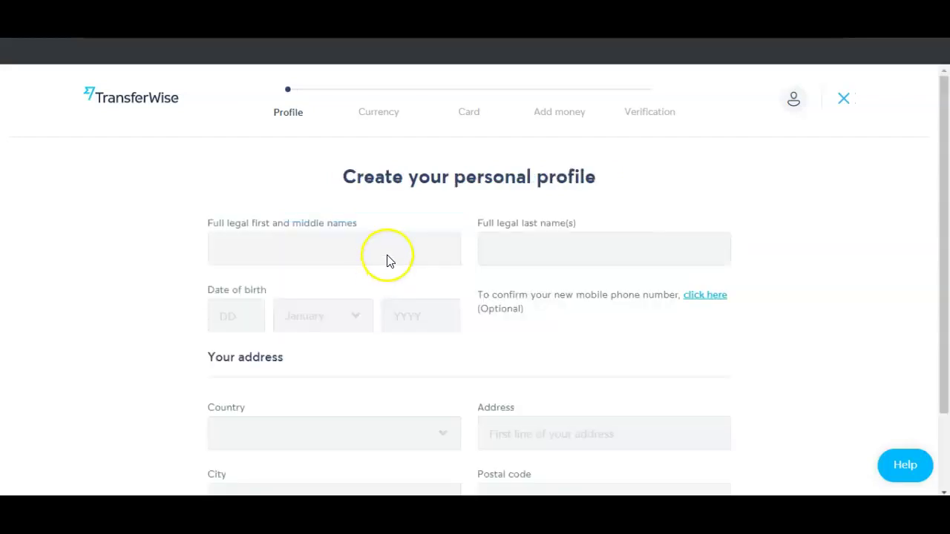
- Enter the first, middle and last names and the date of birth
scroll(387, 261, down, 1)
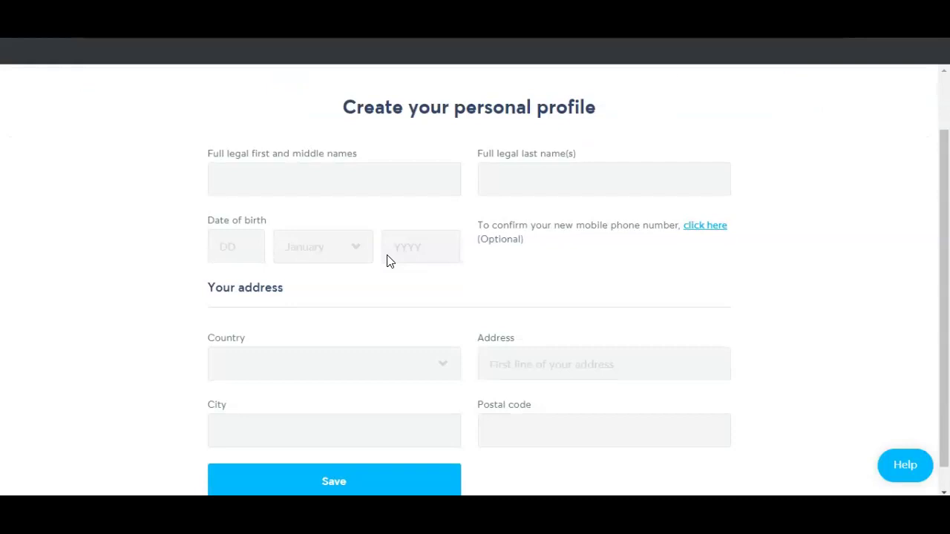
click(364, 184)
click(365, 184)
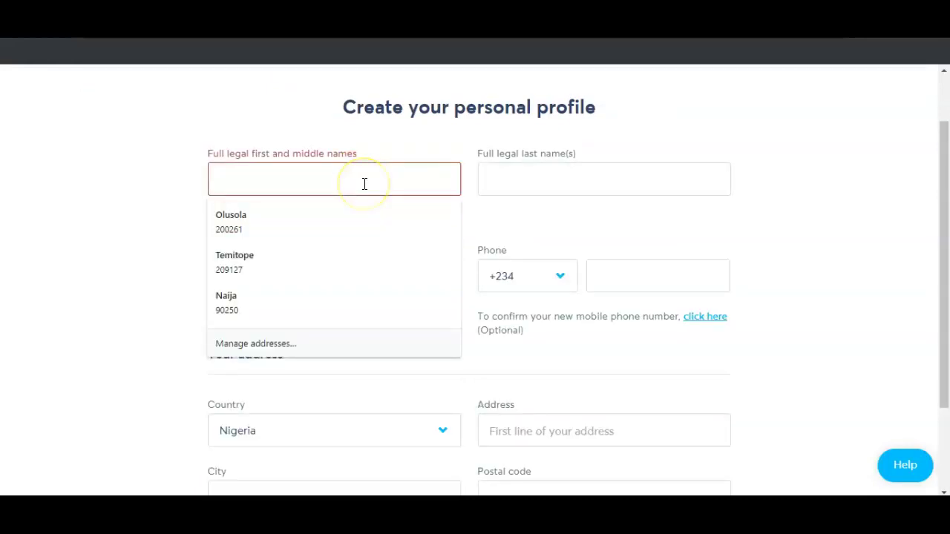
click(609, 180)
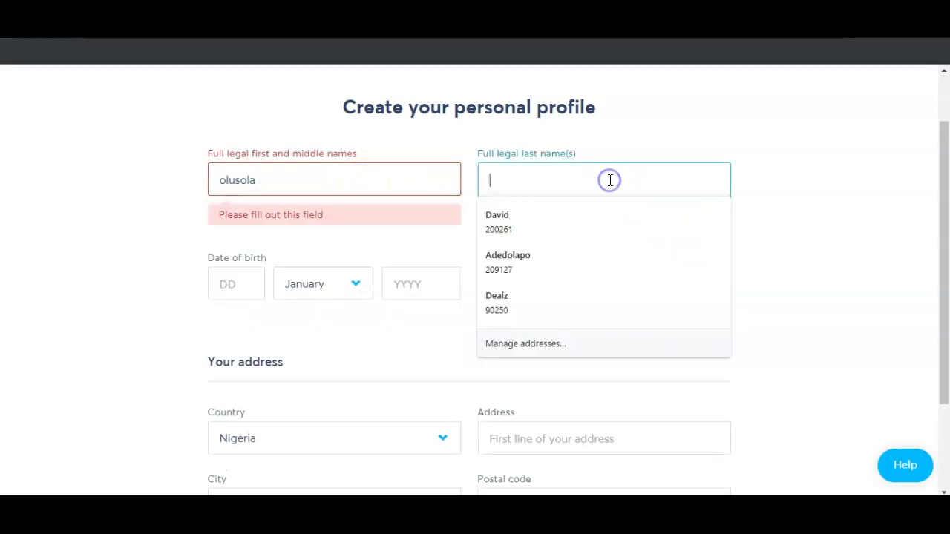
key(Tab)
key(Tab)
key(Tab)
click(651, 240)
- Add the phone number, autofill the saved home address and city, and save the profile
click(768, 235)
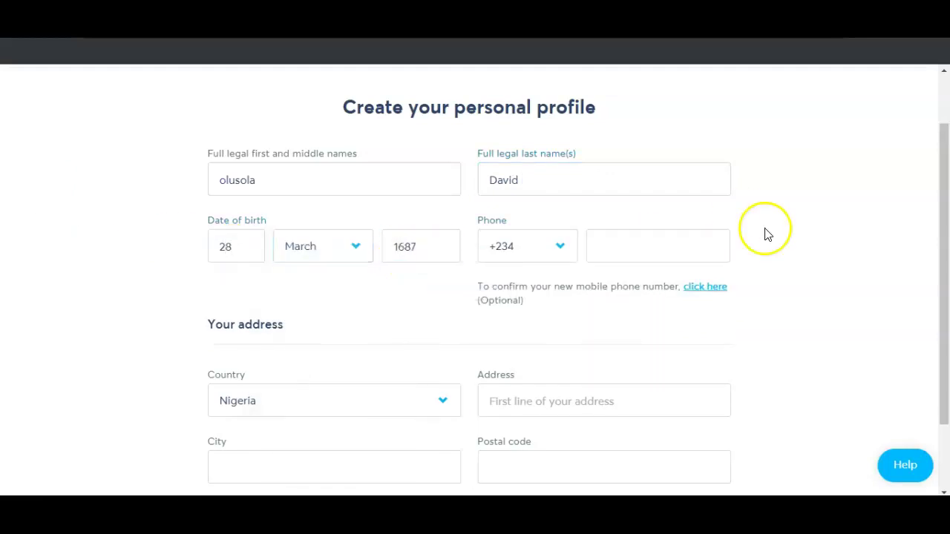
click(697, 247)
click(604, 248)
key(BackSpace)
scroll(494, 312, down, 2)
click(494, 312)
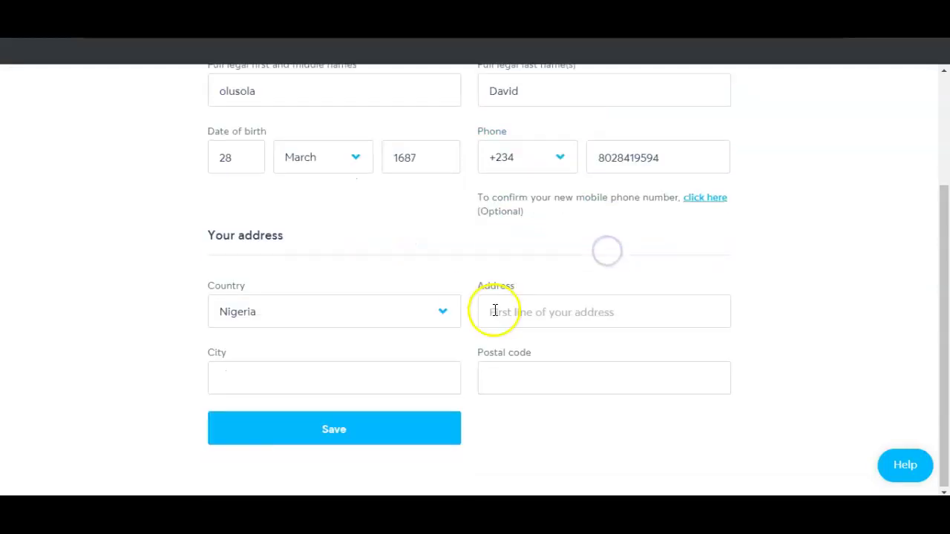
key(Down)
key(Return)
scroll(859, 280, up, 1)
scroll(727, 407, down, 1)
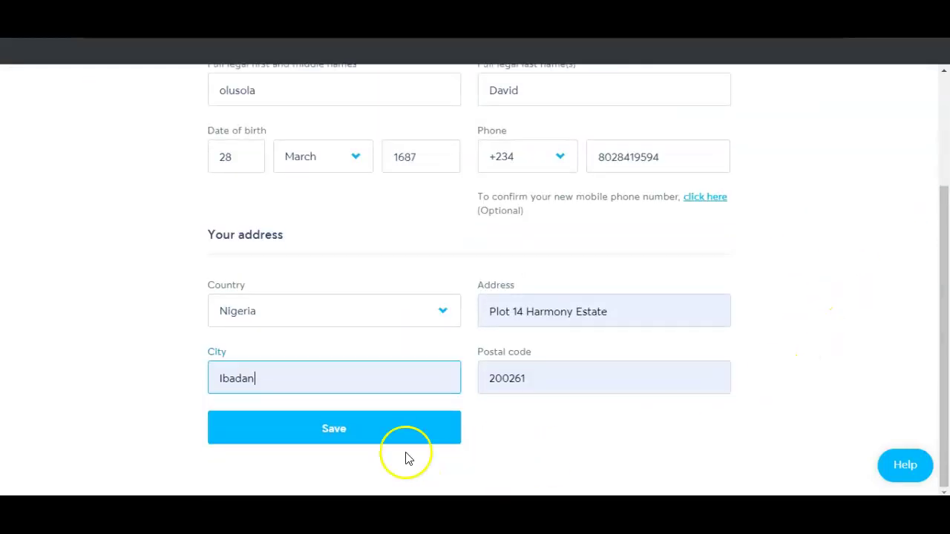
click(302, 429)
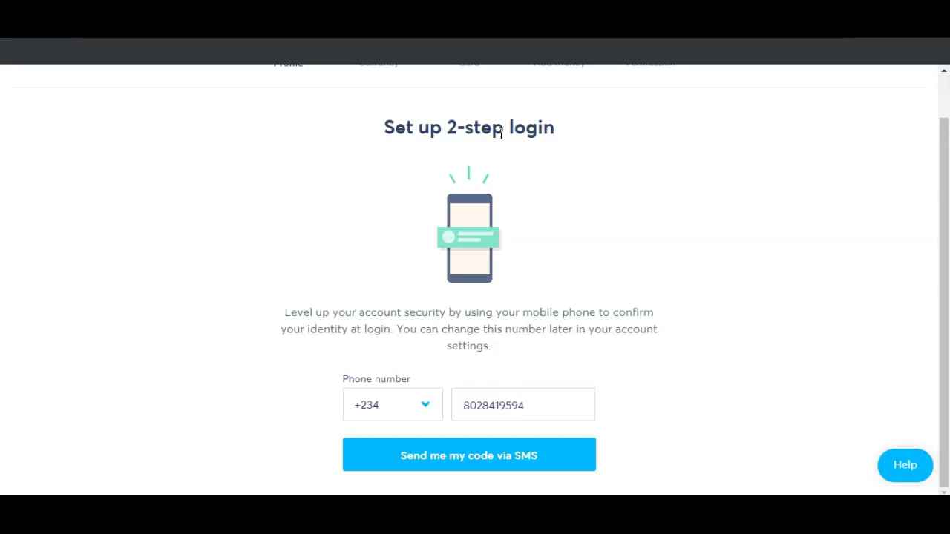
- Request the SMS code, enter the 6-digit code and turn on 2-step login
click(435, 466)
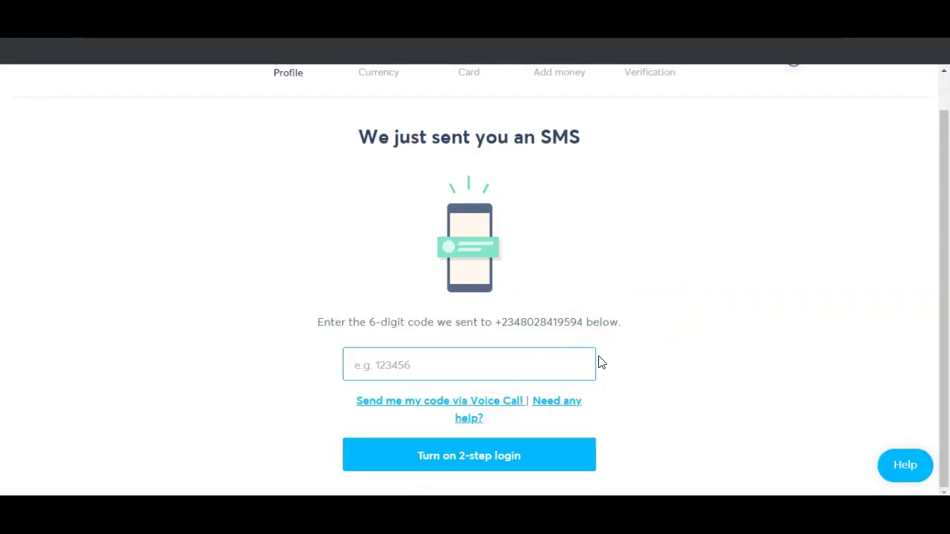
click(539, 369)
click(633, 369)
click(696, 206)
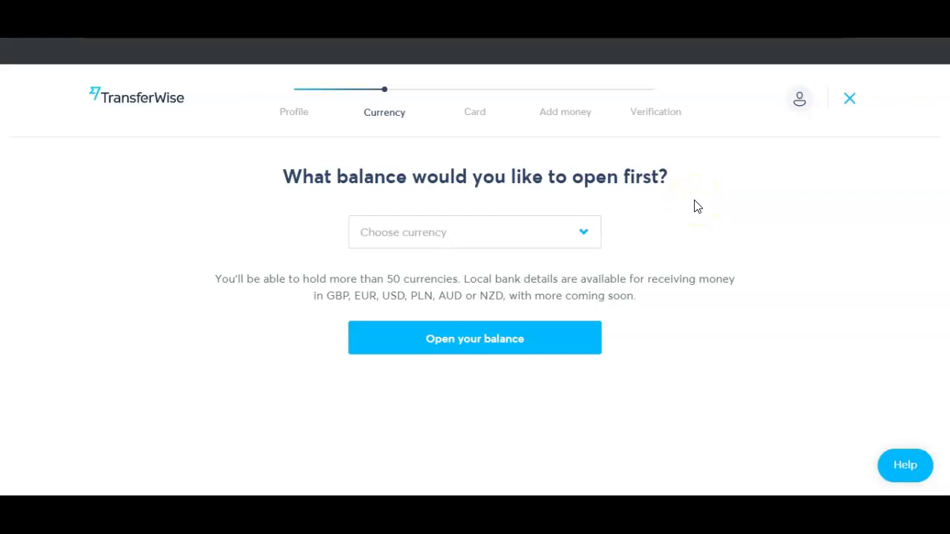
- Pick British Pound from the currency list as the first GBP balance
click(579, 227)
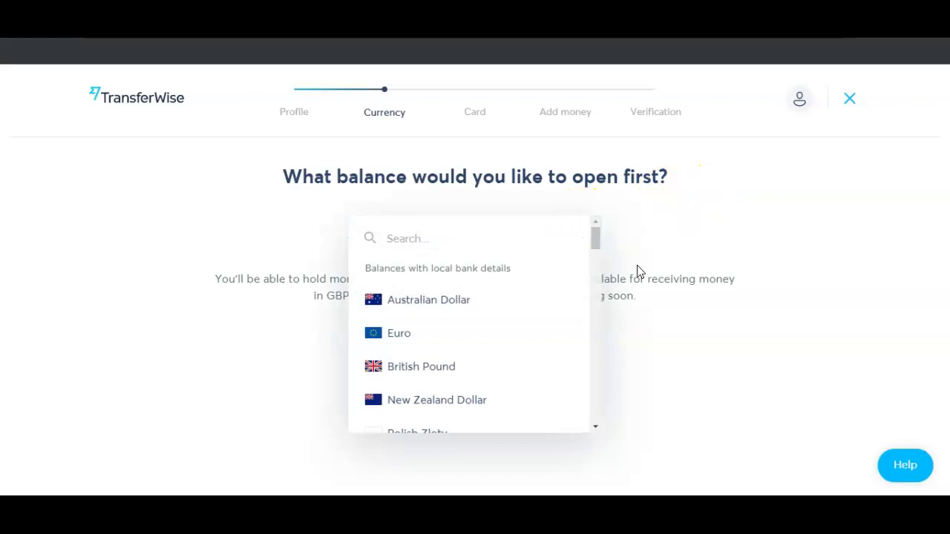
mouse_move(597, 238)
mouse_down()
mouse_move(600, 422)
mouse_move(600, 221)
mouse_up()
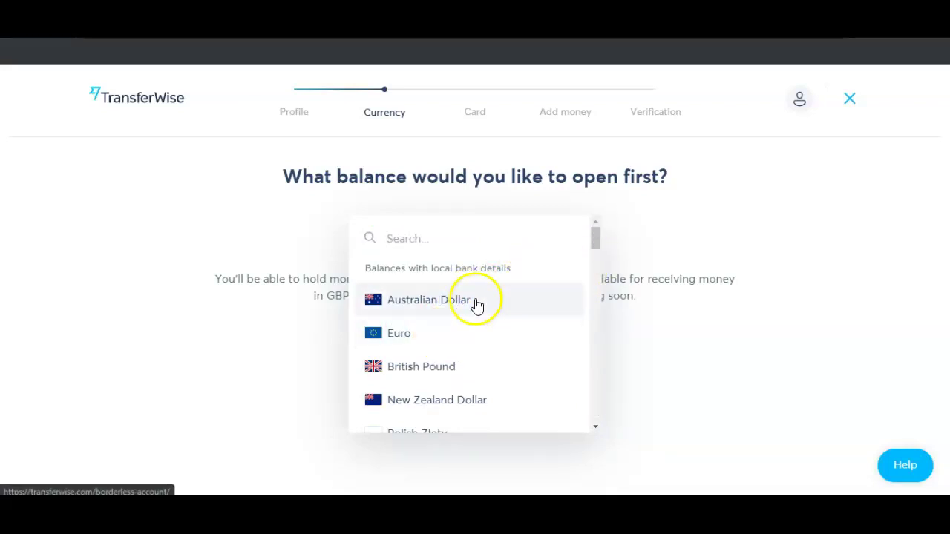
click(598, 256)
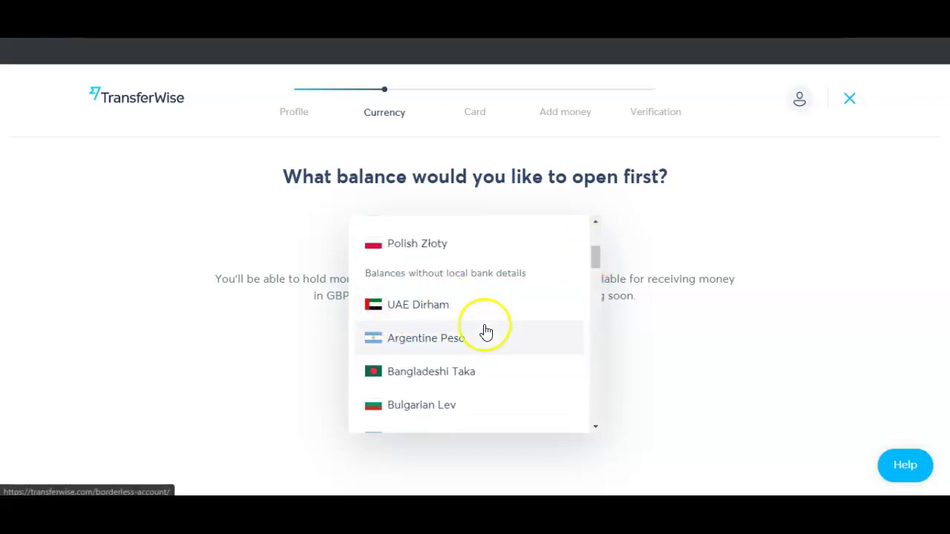
drag(597, 256, 601, 231)
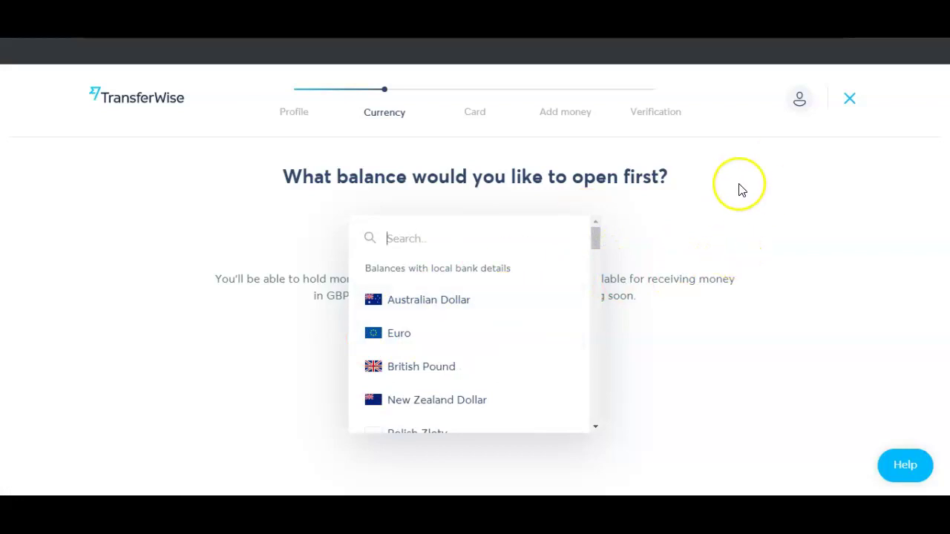
click(385, 369)
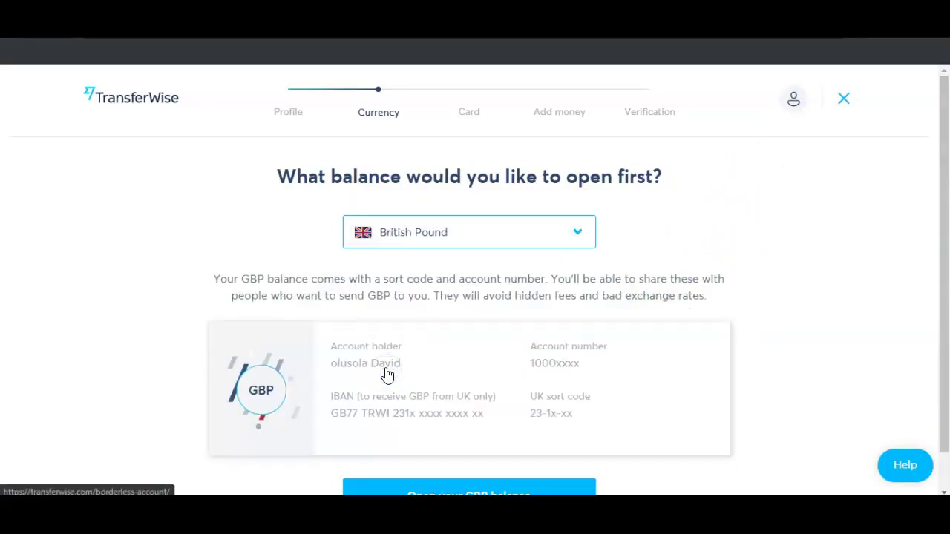
scroll(693, 238, down, 1)
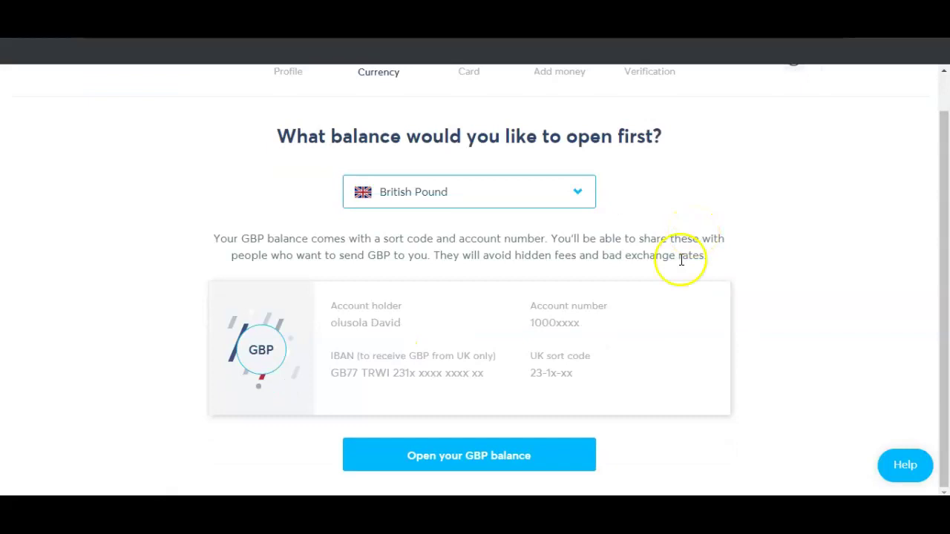
click(735, 183)
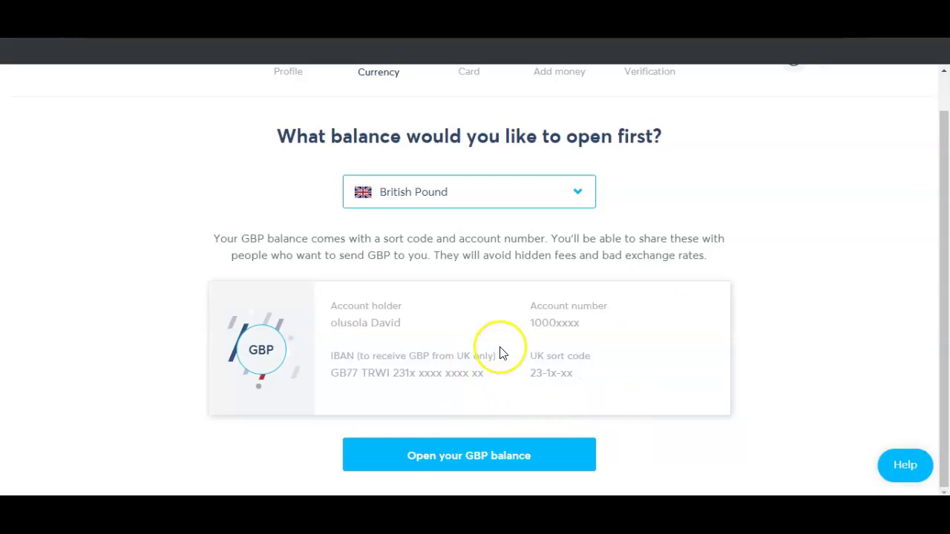
scroll(490, 355, up, 1)
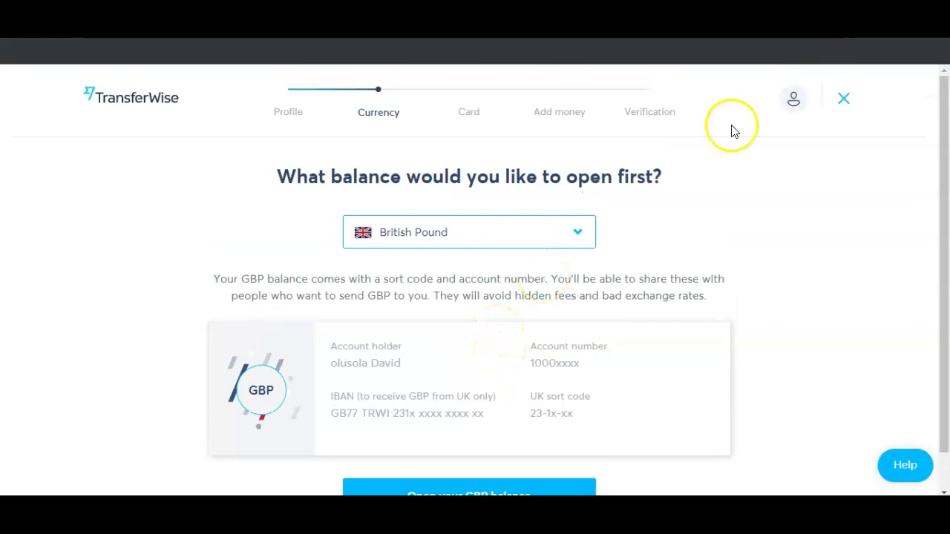
click(794, 101)
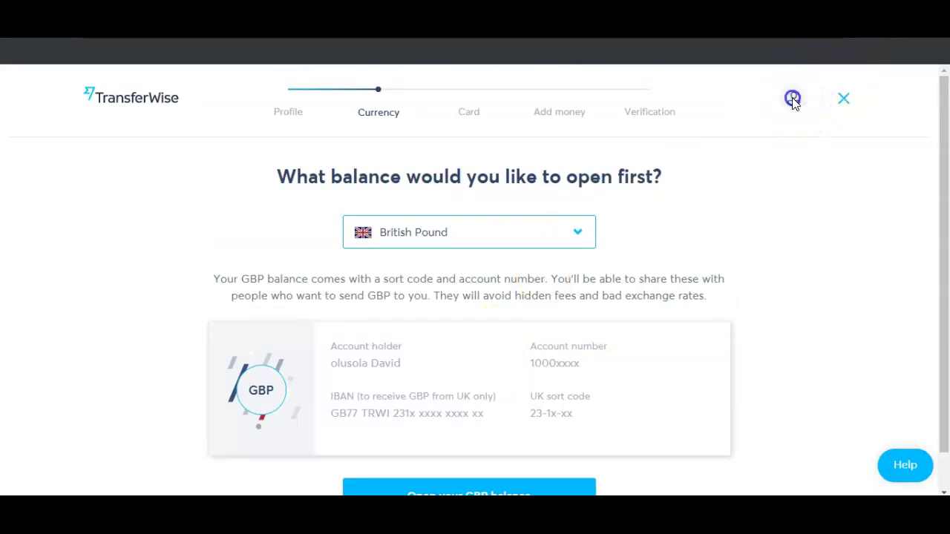
- Exit onboarding and choose Create a business profile from the profile menu
click(793, 100)
click(842, 101)
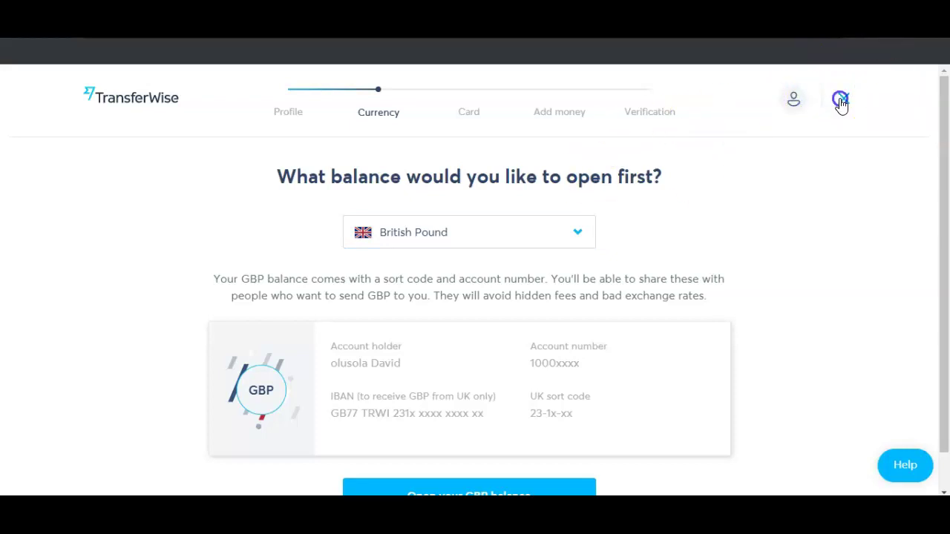
click(888, 102)
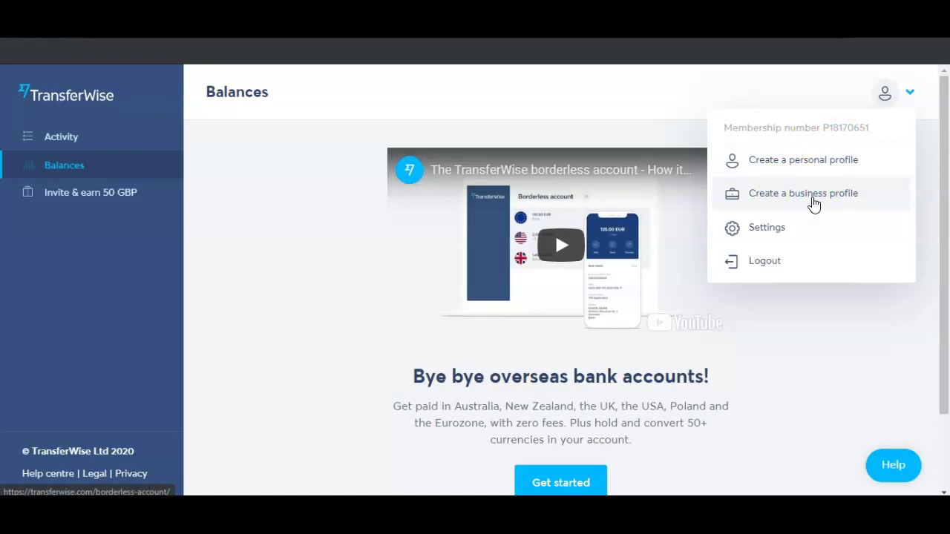
click(814, 205)
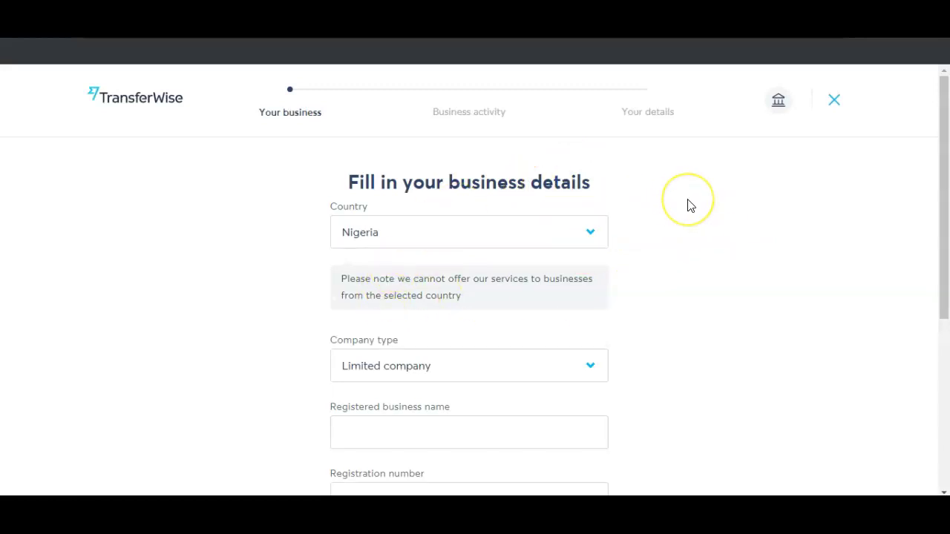
- Scroll through the business details form down to Confirm and back, then close it
scroll(680, 230, down, 1)
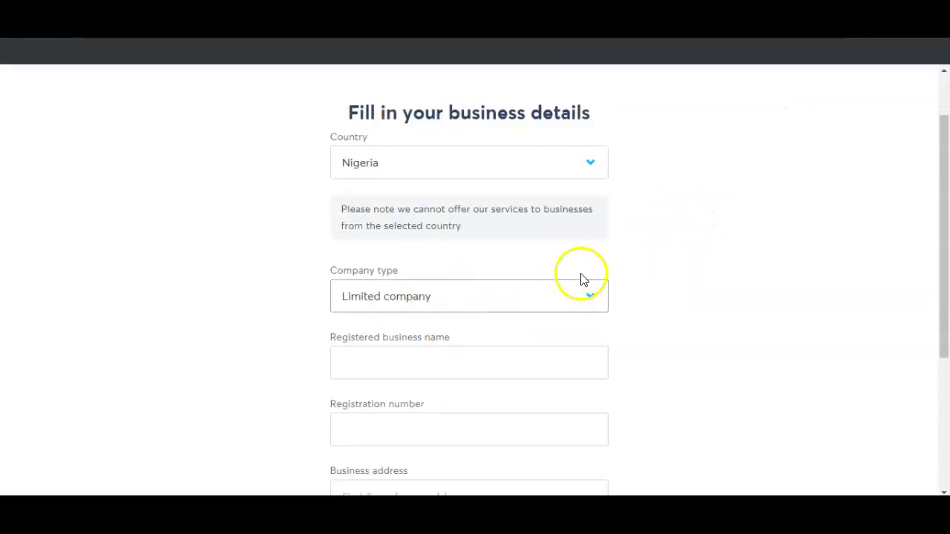
scroll(704, 238, down, 1)
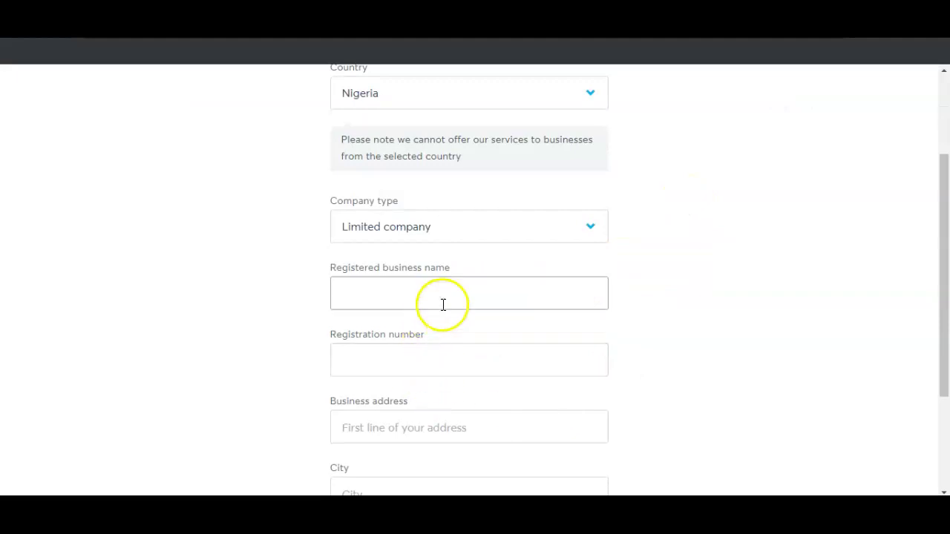
scroll(485, 355, down, 1)
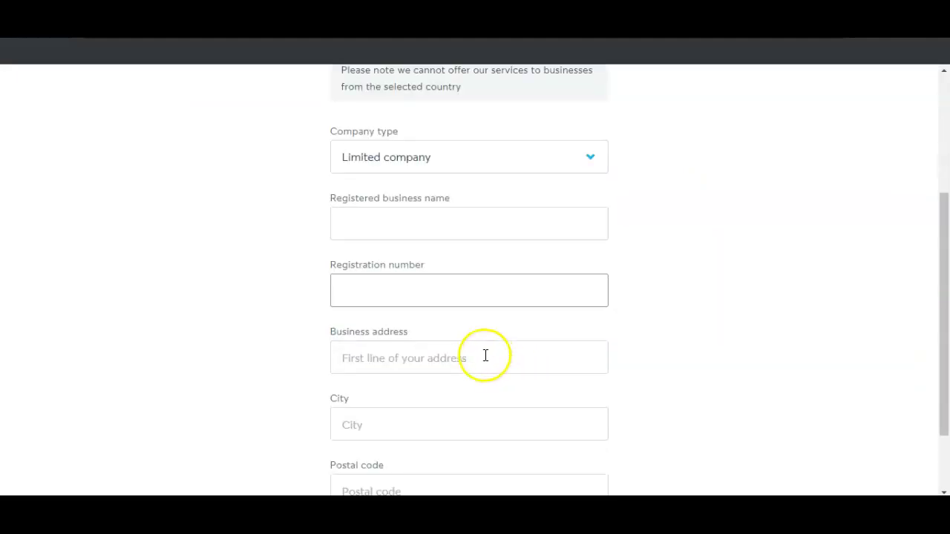
scroll(445, 361, down, 1)
scroll(443, 368, down, 1)
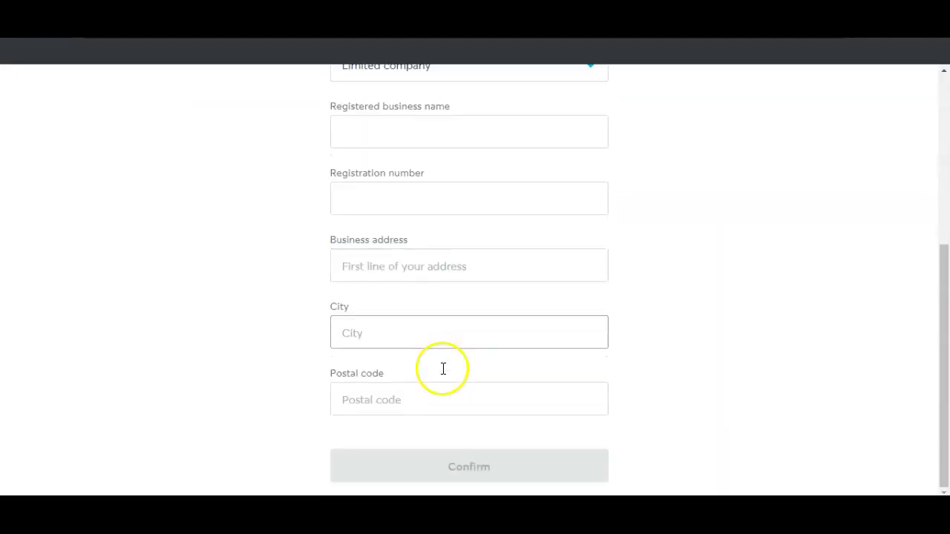
scroll(649, 297, up, 2)
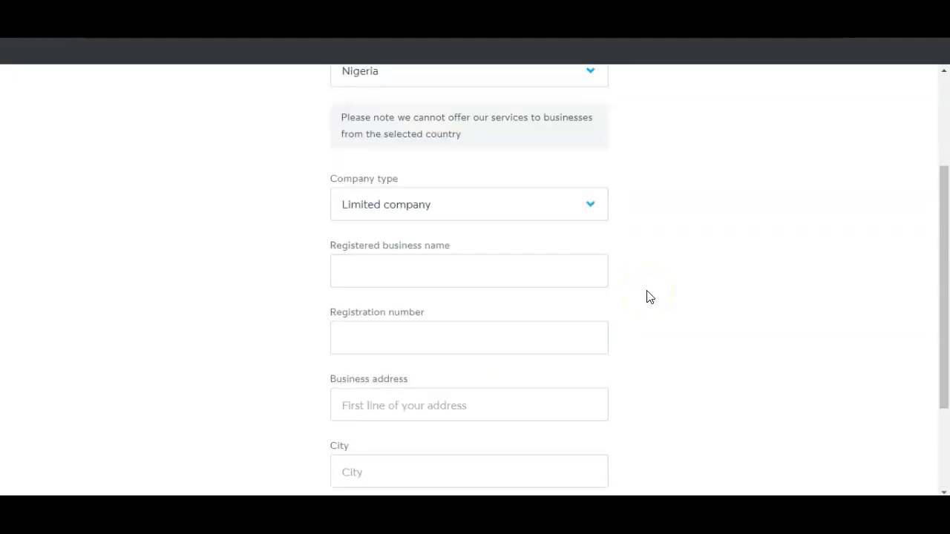
scroll(649, 297, down, 2)
scroll(649, 297, up, 3)
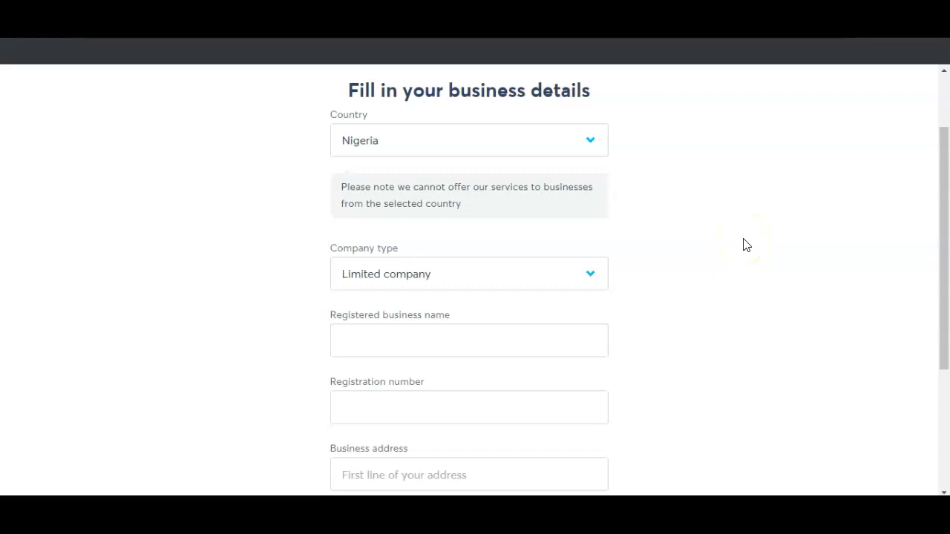
scroll(747, 245, up, 2)
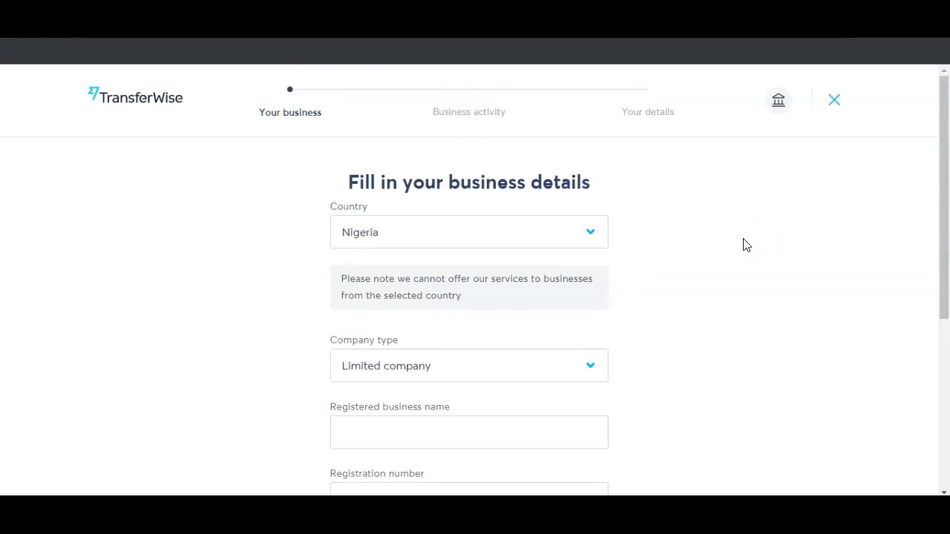
click(833, 99)
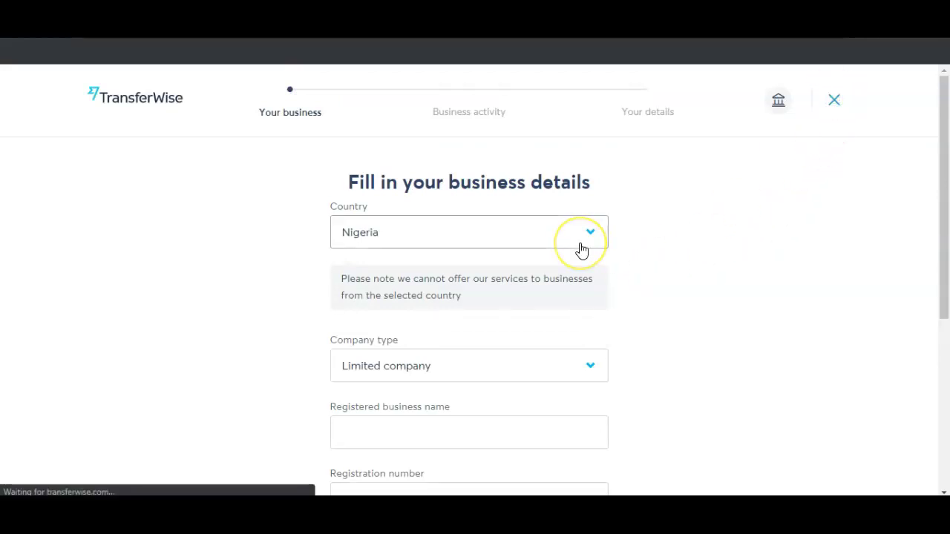